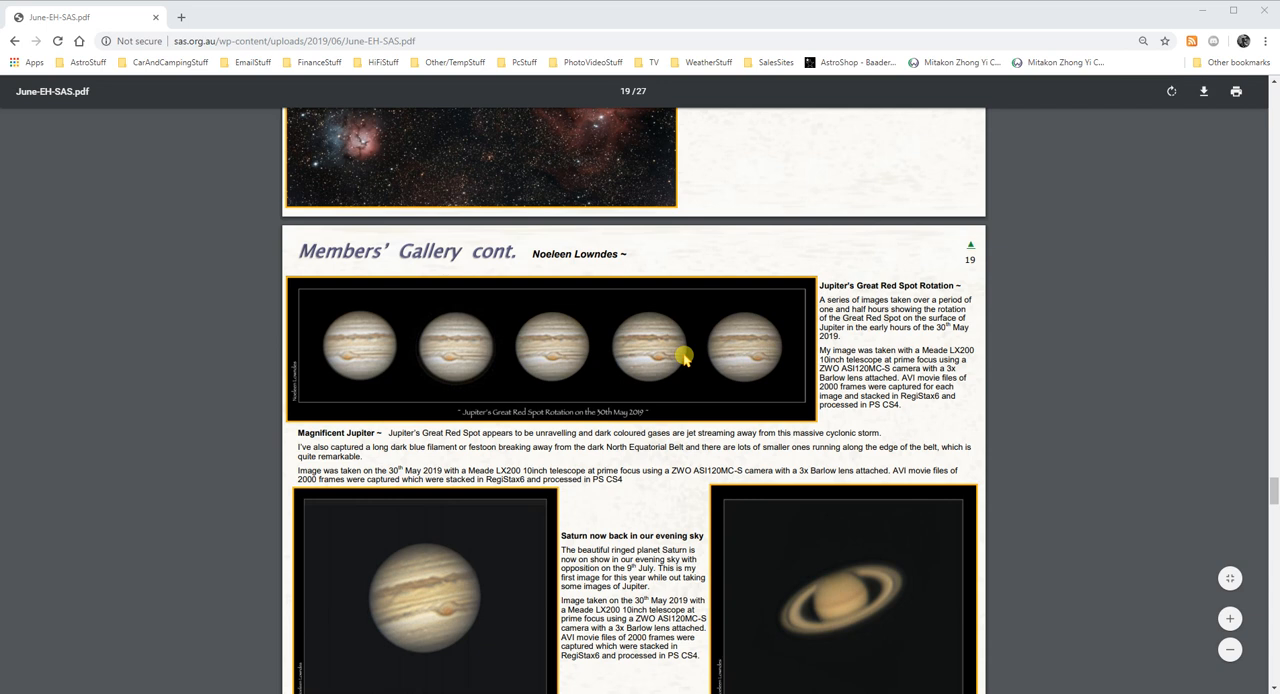
Enlarge page 19 of the PDF so the Jupiter's Great Red Spot Rotation image series is shown bigger.
key(ctrl)
scroll(951, 440, up, 1)
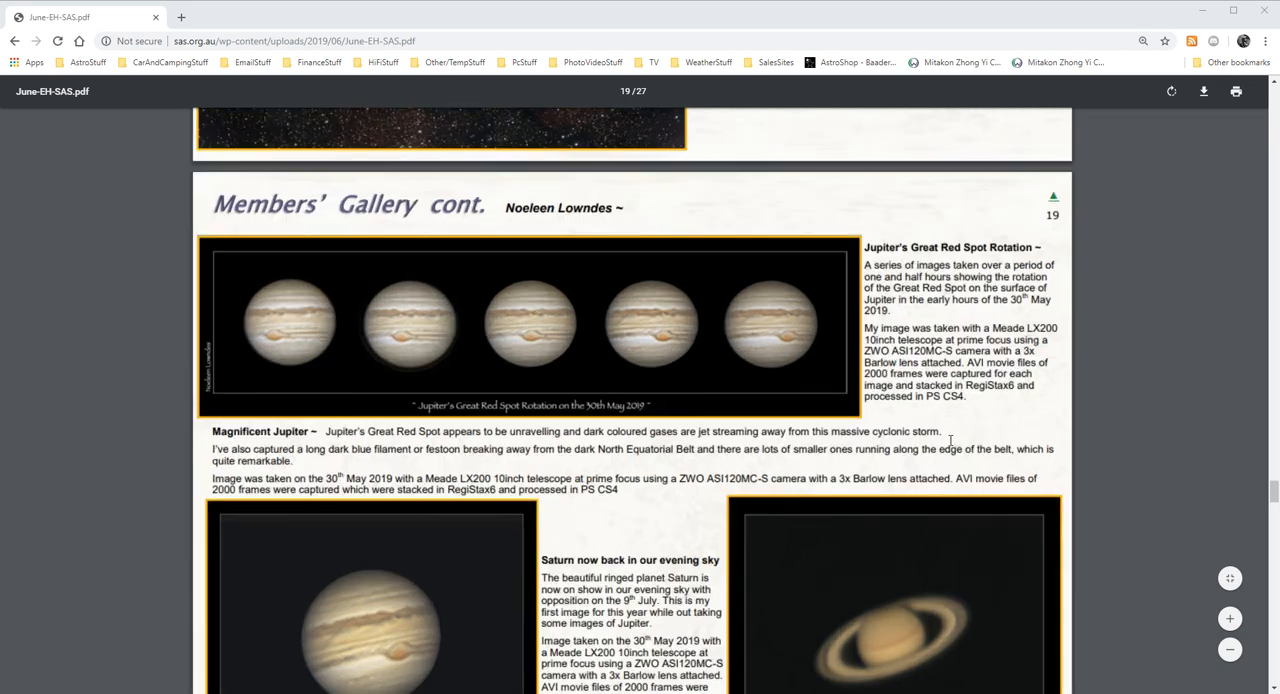
scroll(951, 440, up, 1)
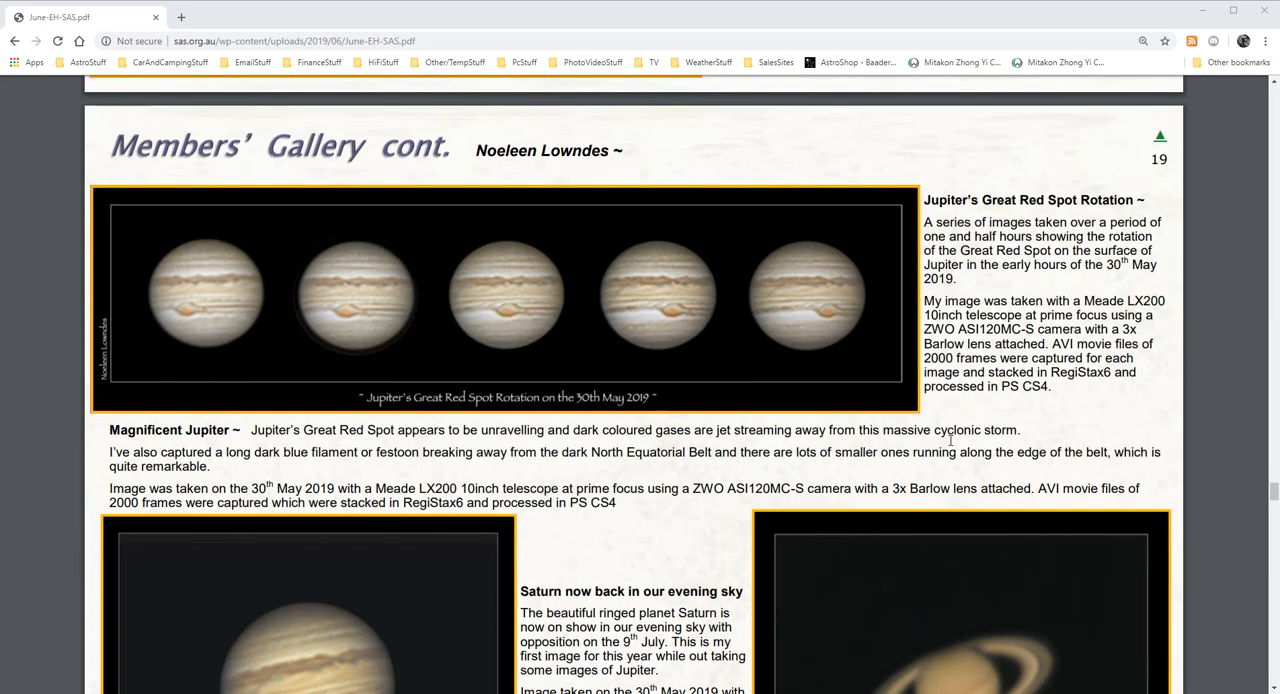
scroll(951, 440, up, 1)
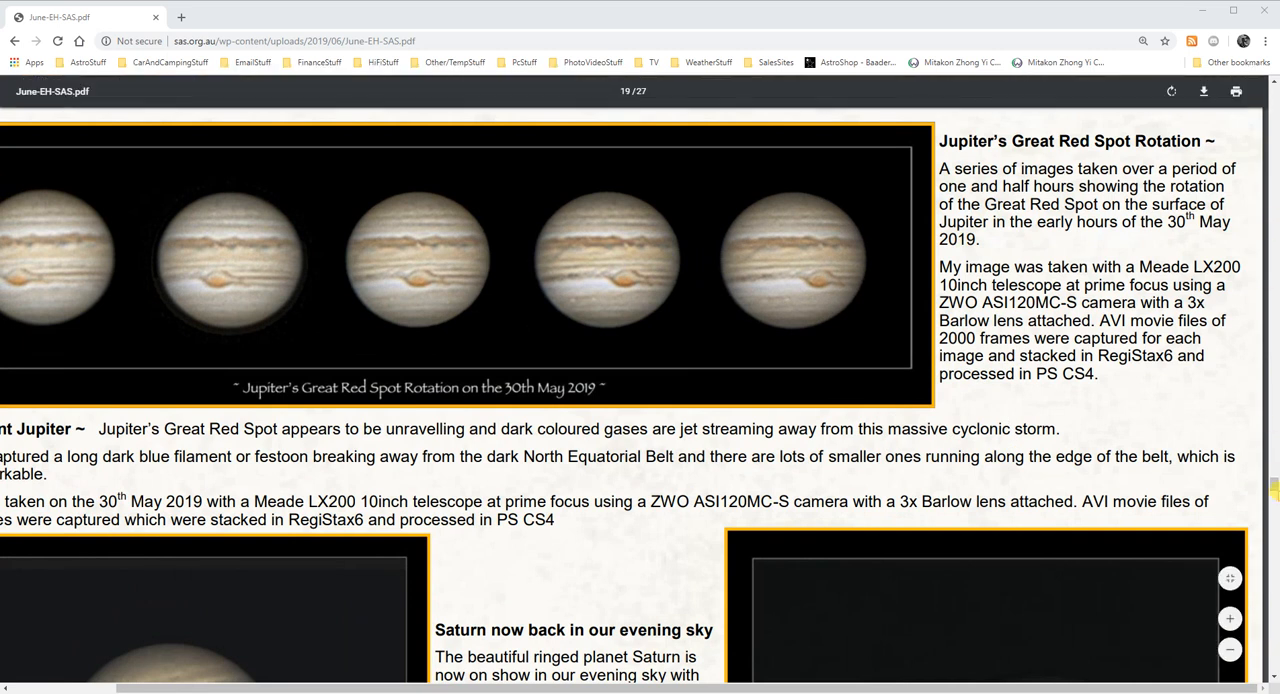
scroll(1272, 487, down, 2)
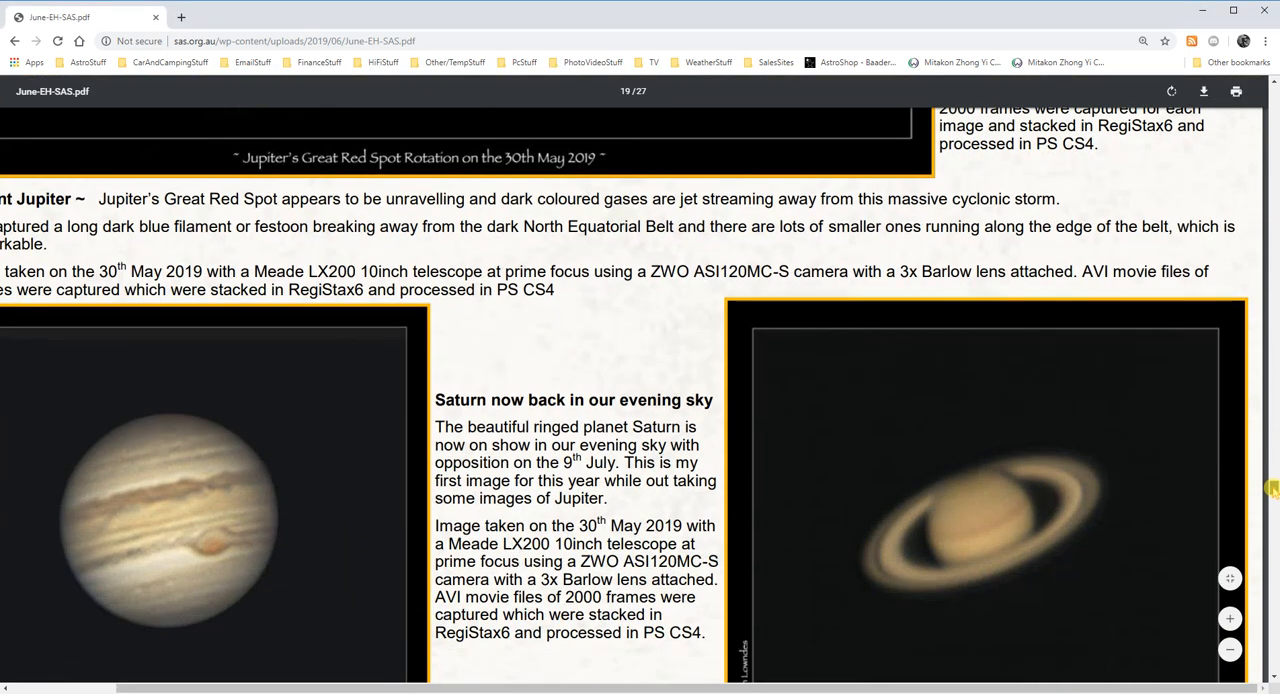
scroll(1272, 487, up, 3)
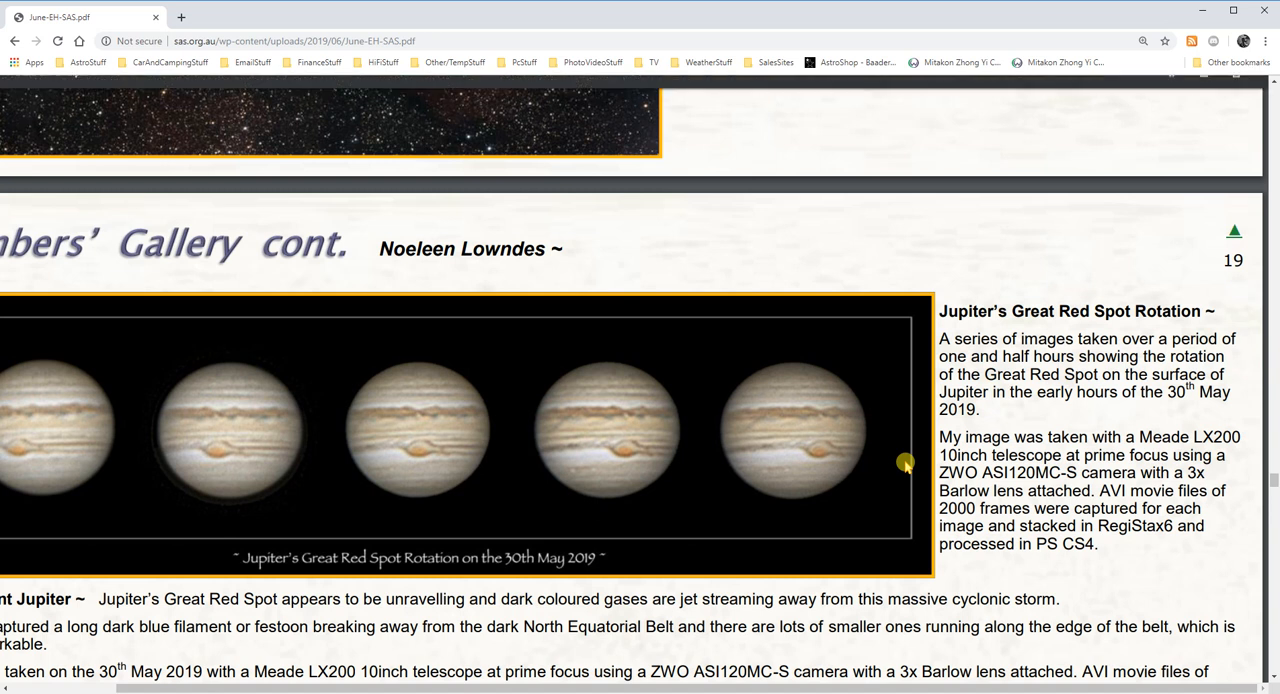
Open Paint and paste the captured screenshot of the enlarged PDF page into the blank picture.
key(super)
text(pa)
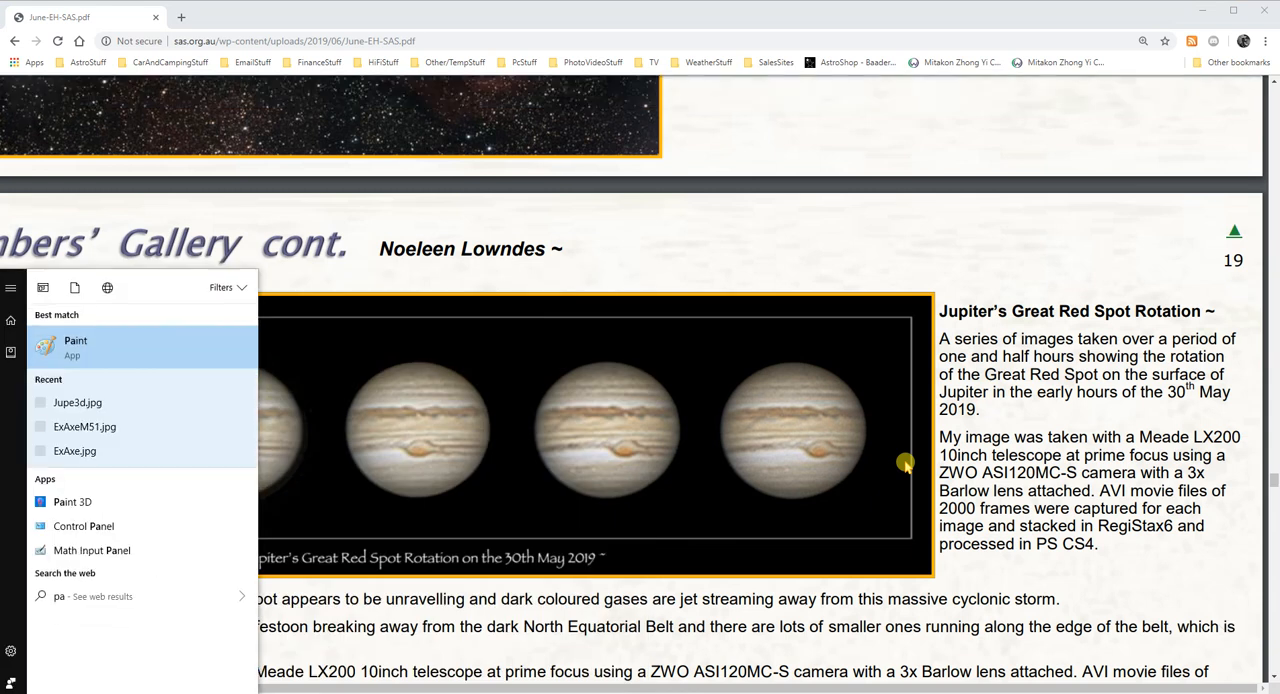
key(Return)
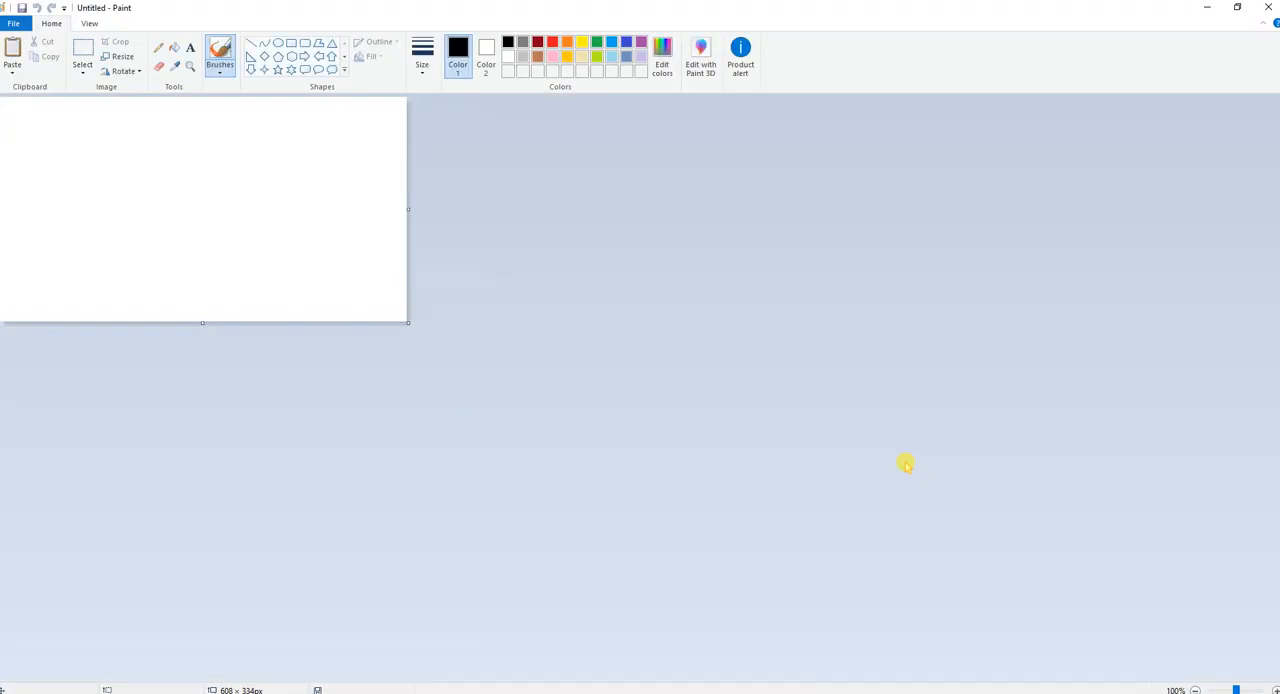
key(ctrl+v)
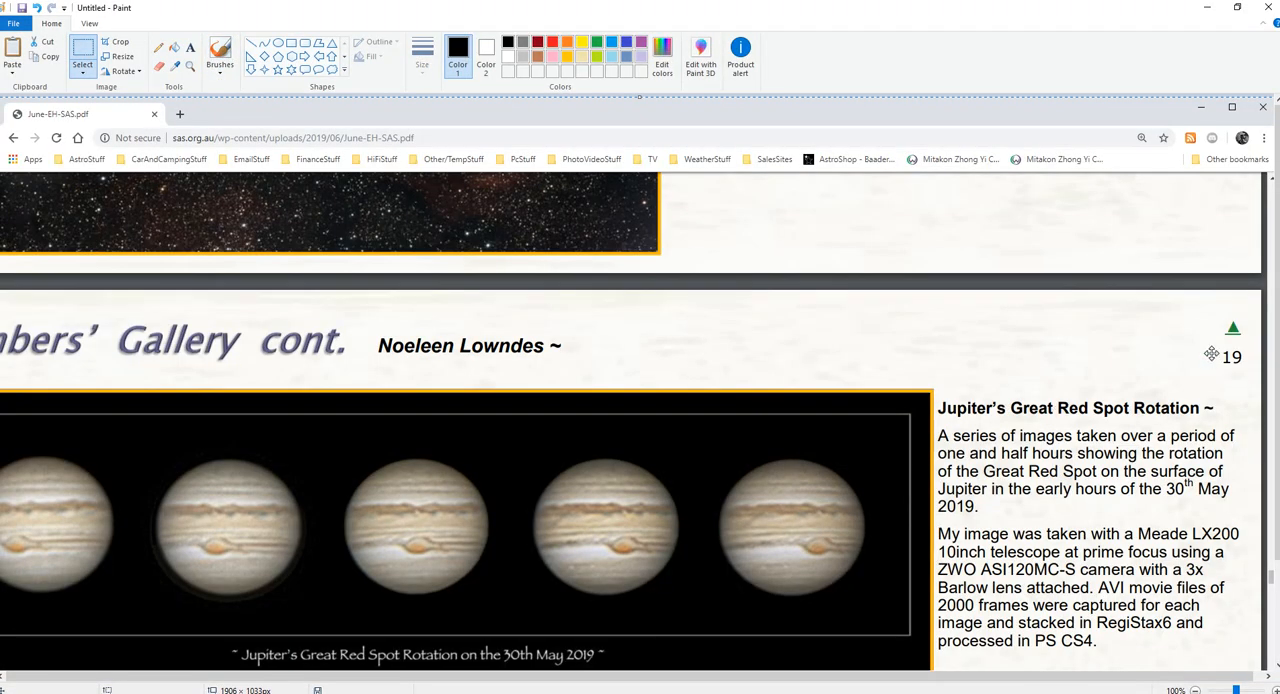
Cut a rectangular area of about 573 × 299 px around the last two Jupiters in the row.
drag(1277, 313, 1278, 415)
click(83, 55)
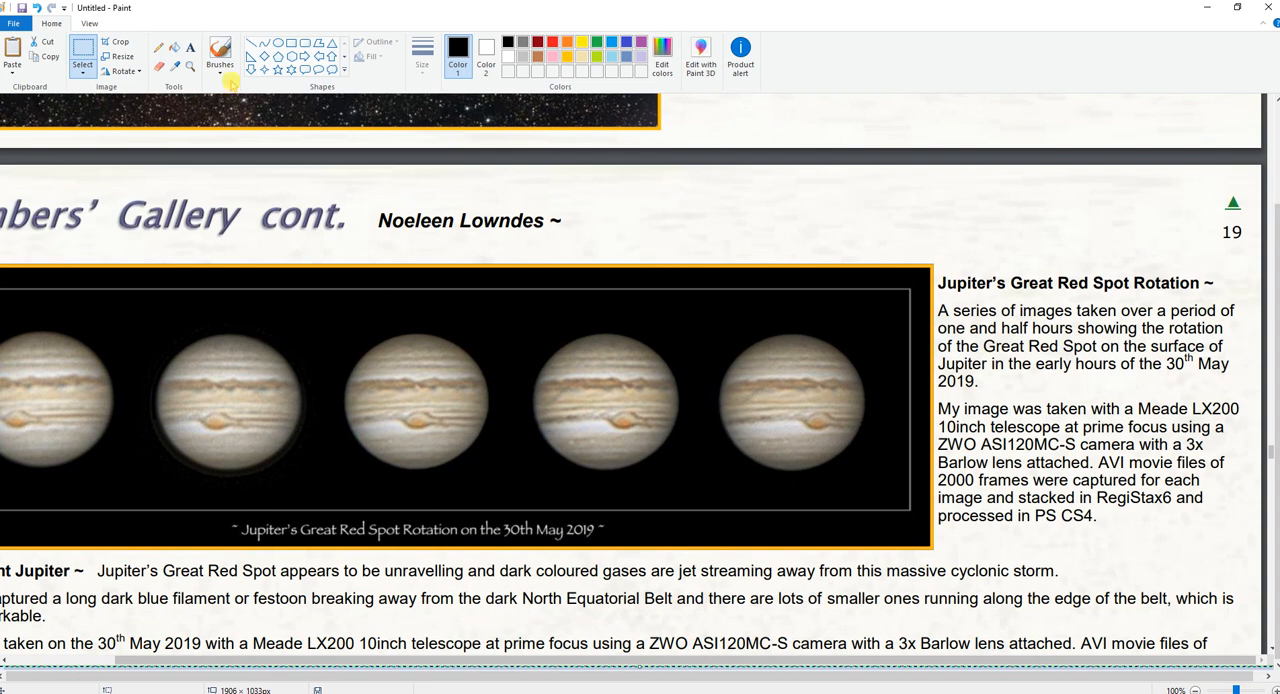
click(83, 52)
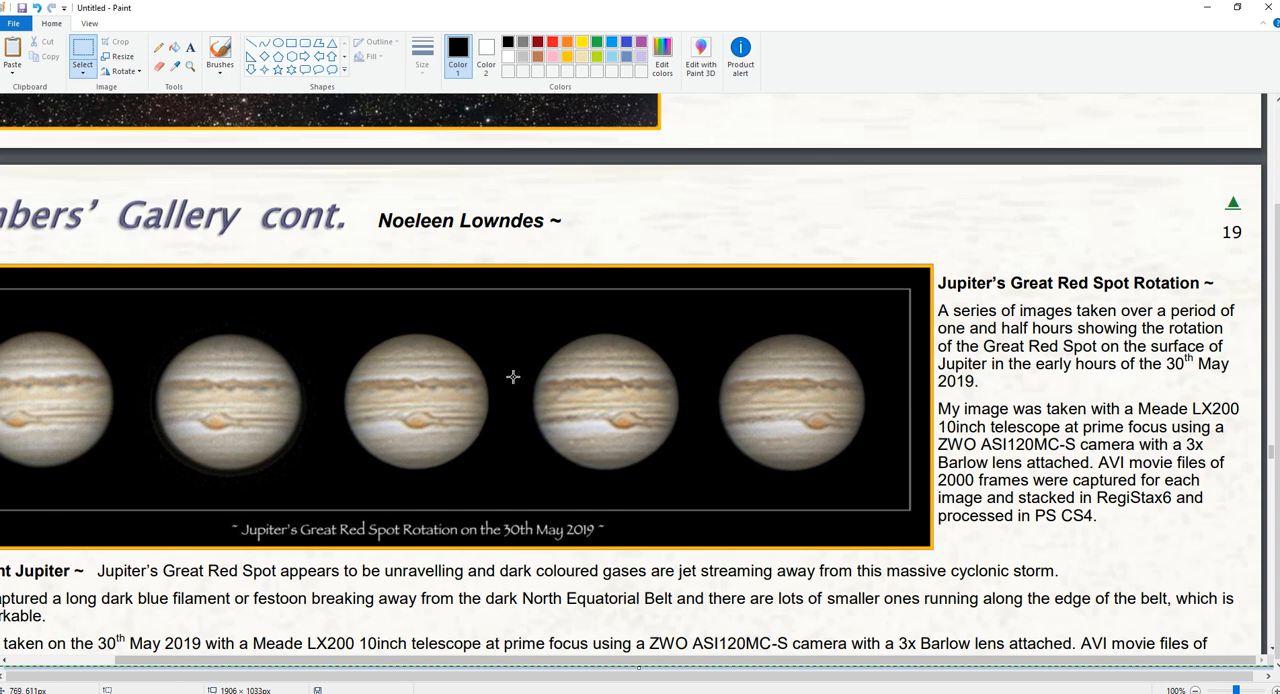
drag(507, 300, 892, 501)
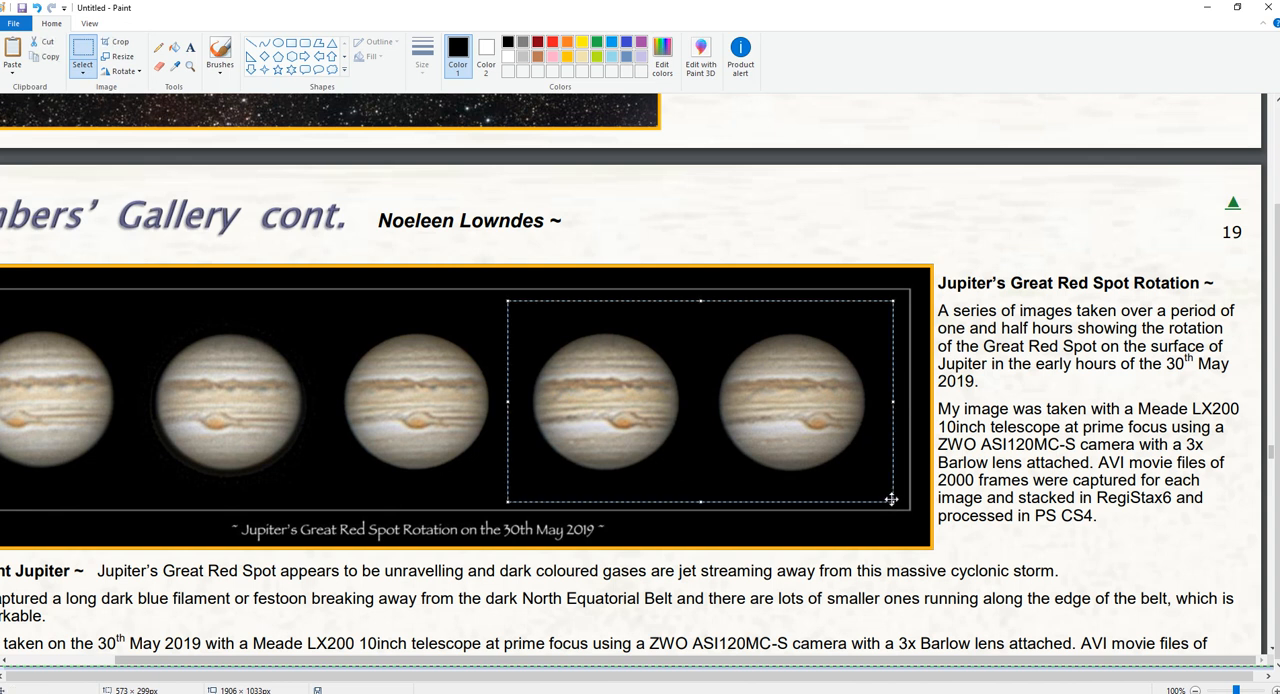
key(Delete)
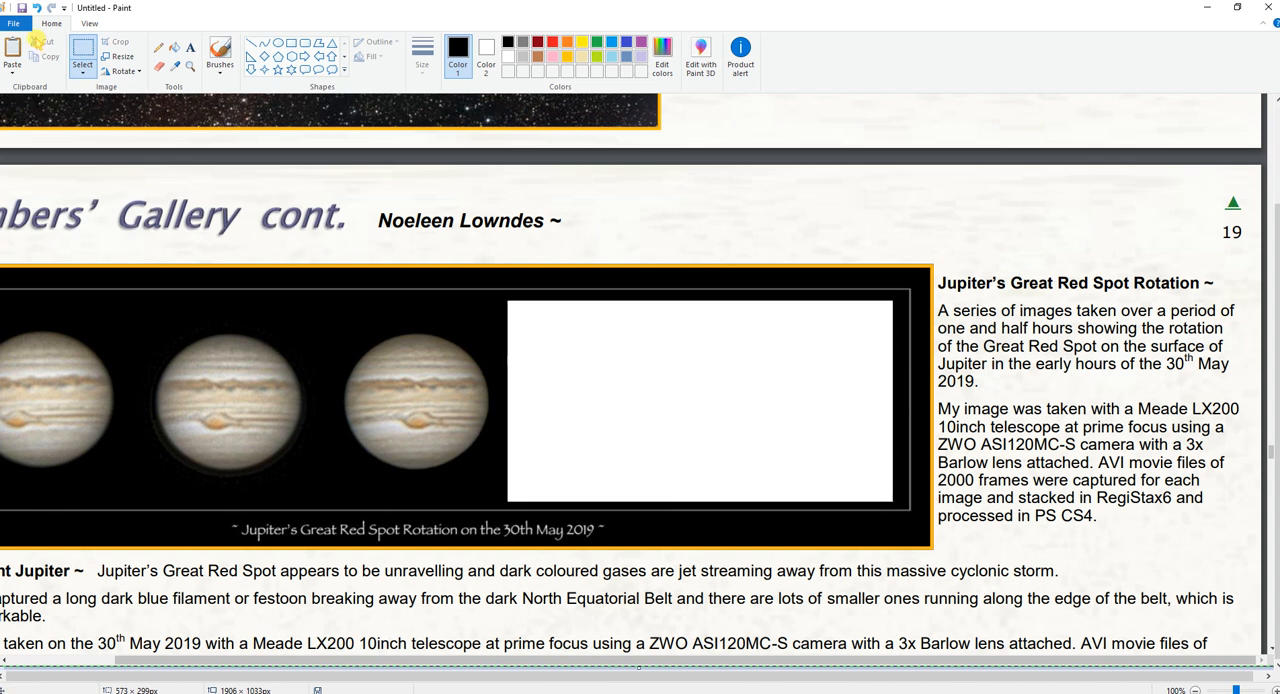
Start a new picture without saving the screenshot and paste the cut pair of Jupiters into it.
click(17, 22)
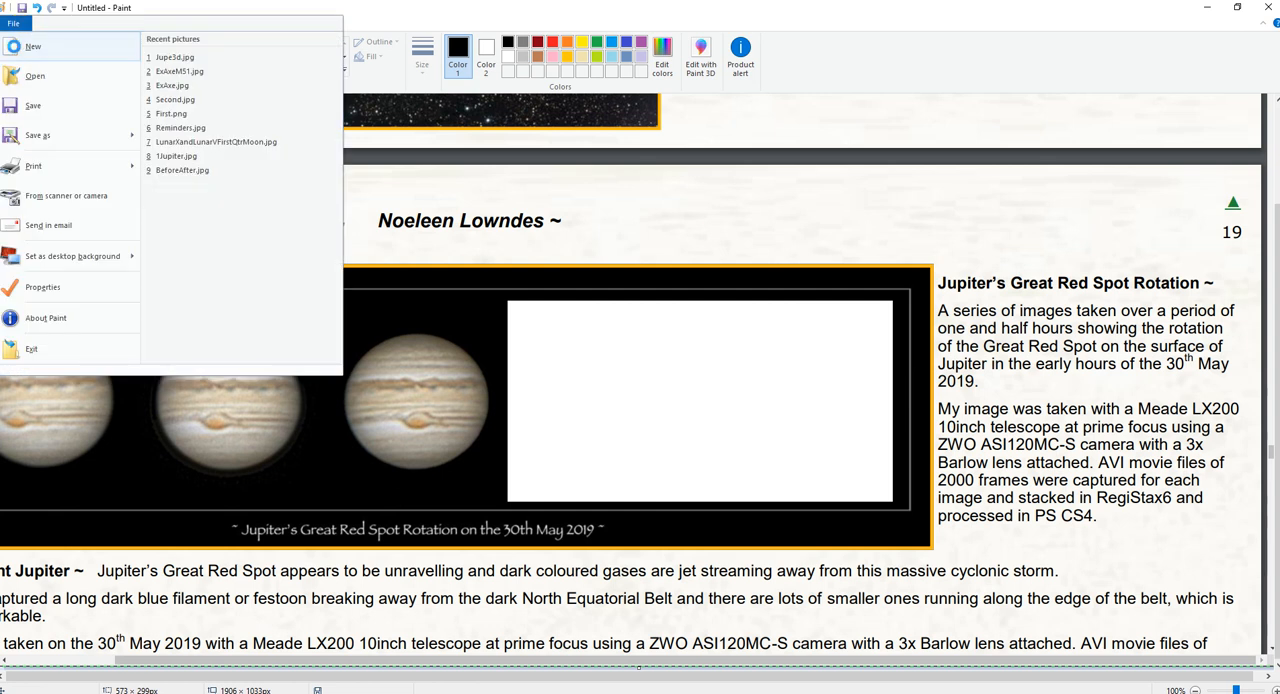
click(16, 46)
click(670, 360)
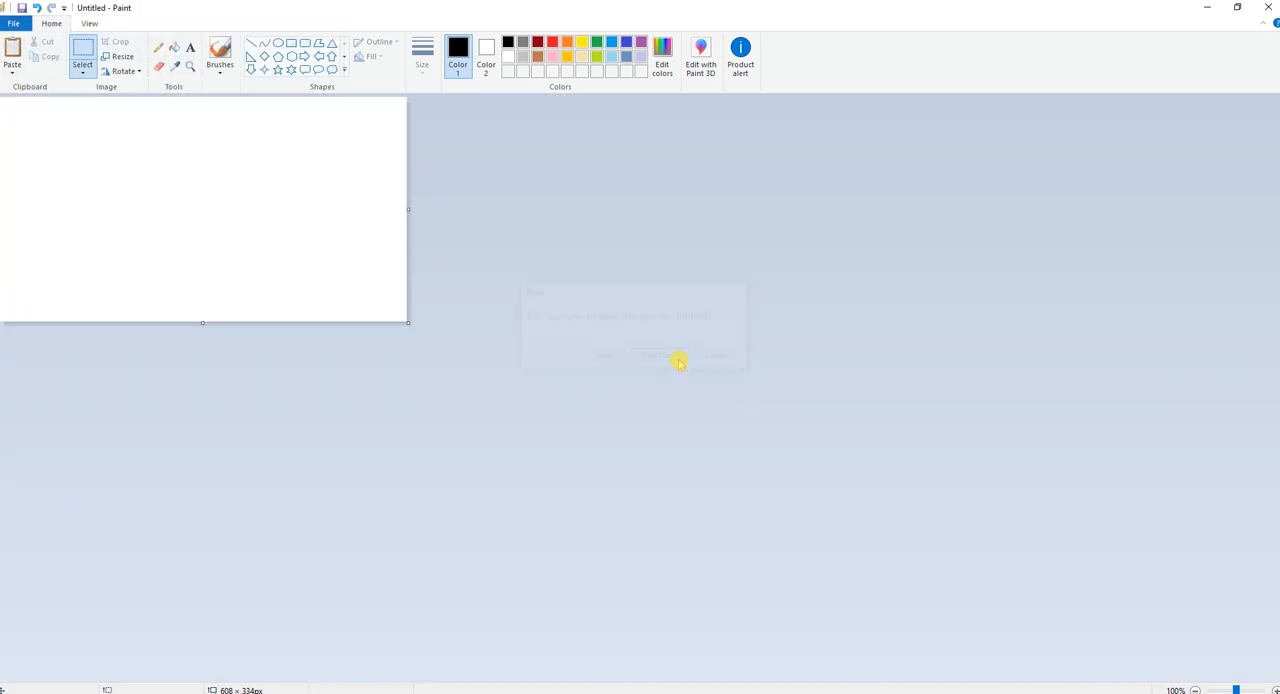
key(ctrl+v)
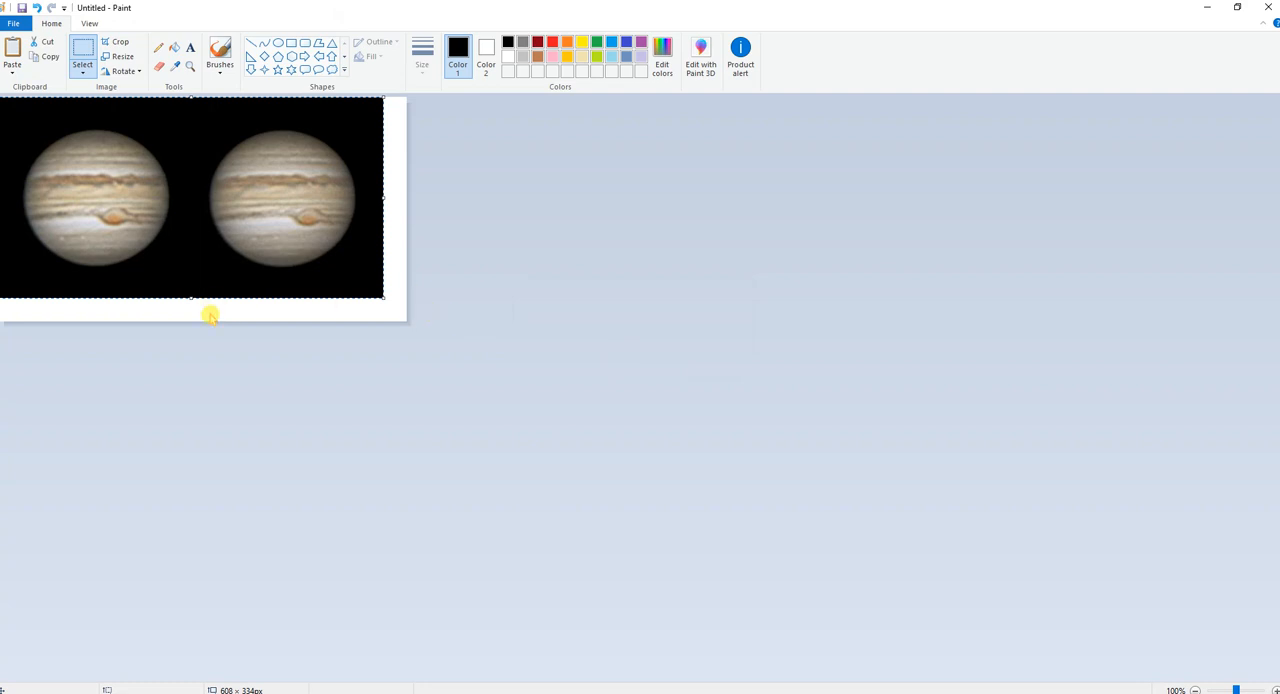
Shrink the canvas to about 571 × 298 px so no white border remains around the Jupiter pair.
click(428, 302)
drag(202, 322, 203, 297)
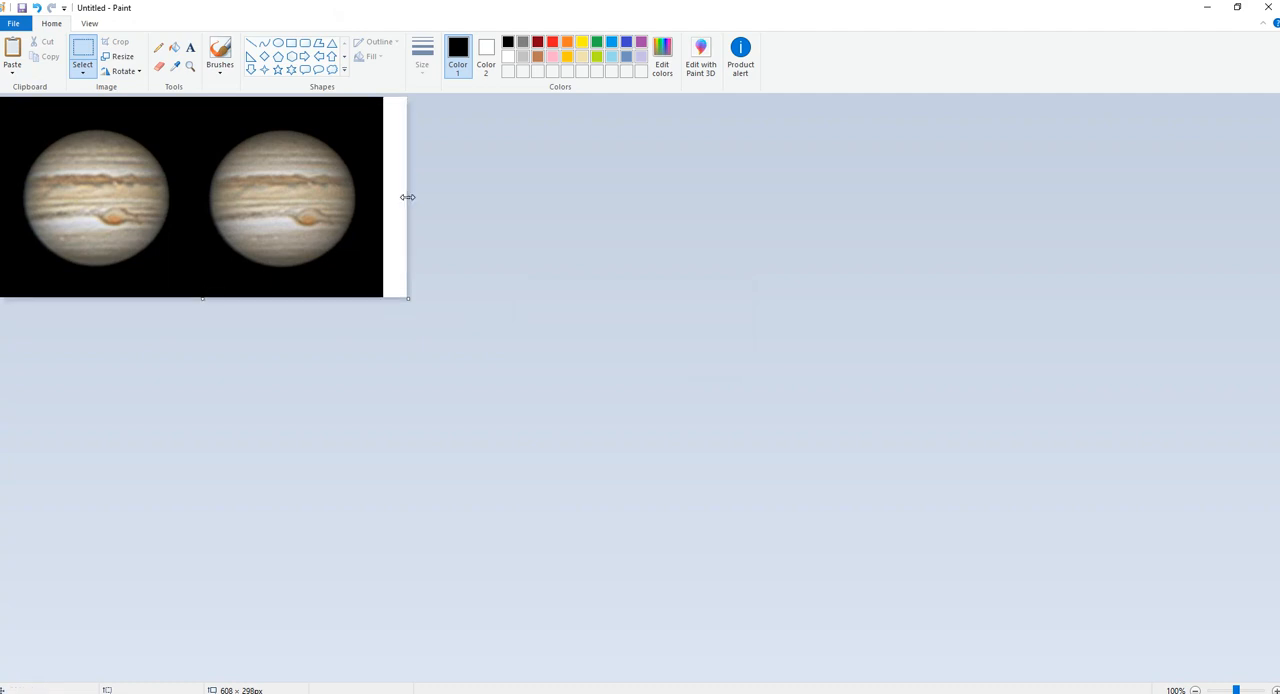
drag(407, 197, 382, 197)
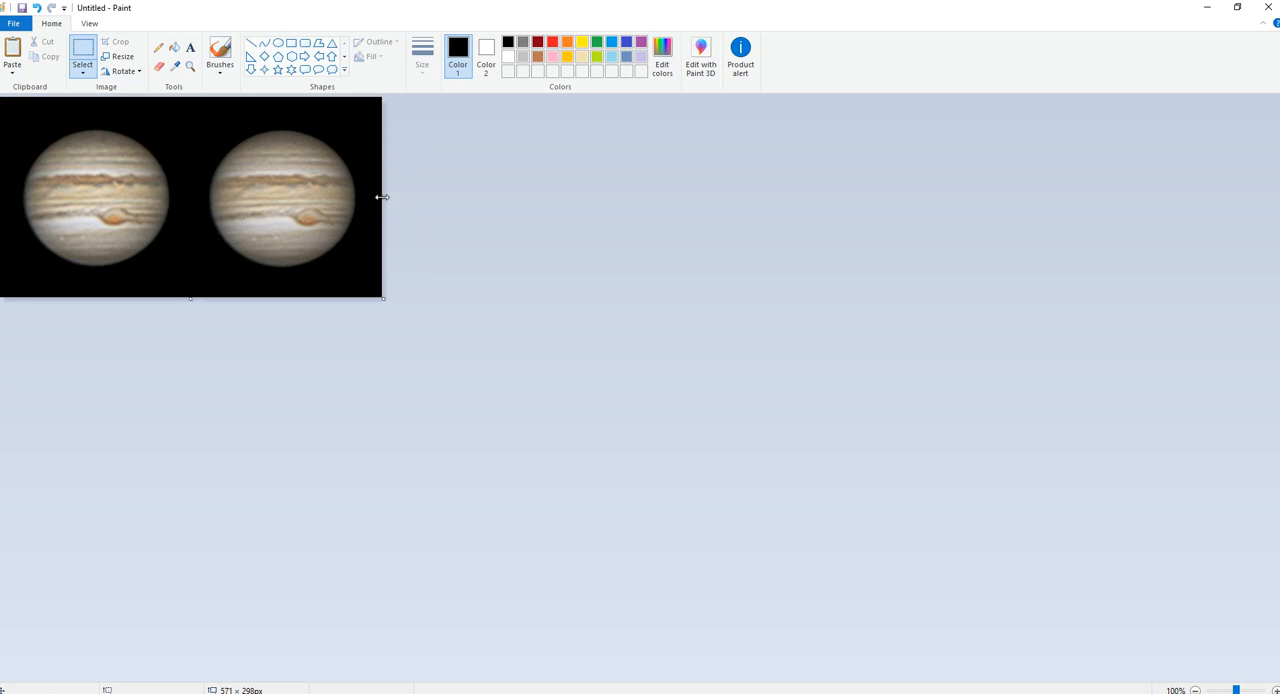
Save the picture to the Desktop as a JPEG named Jupe3d.jpg, replacing the existing file.
click(20, 24)
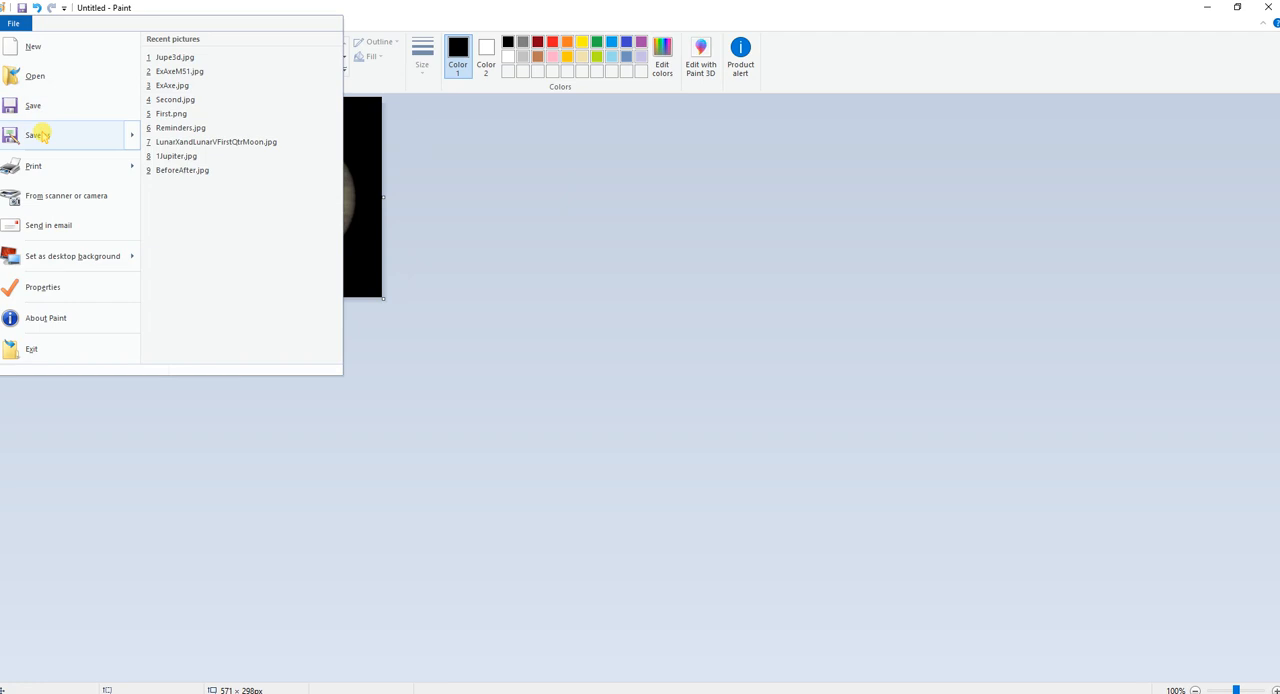
mouse_move(44, 137)
click(165, 112)
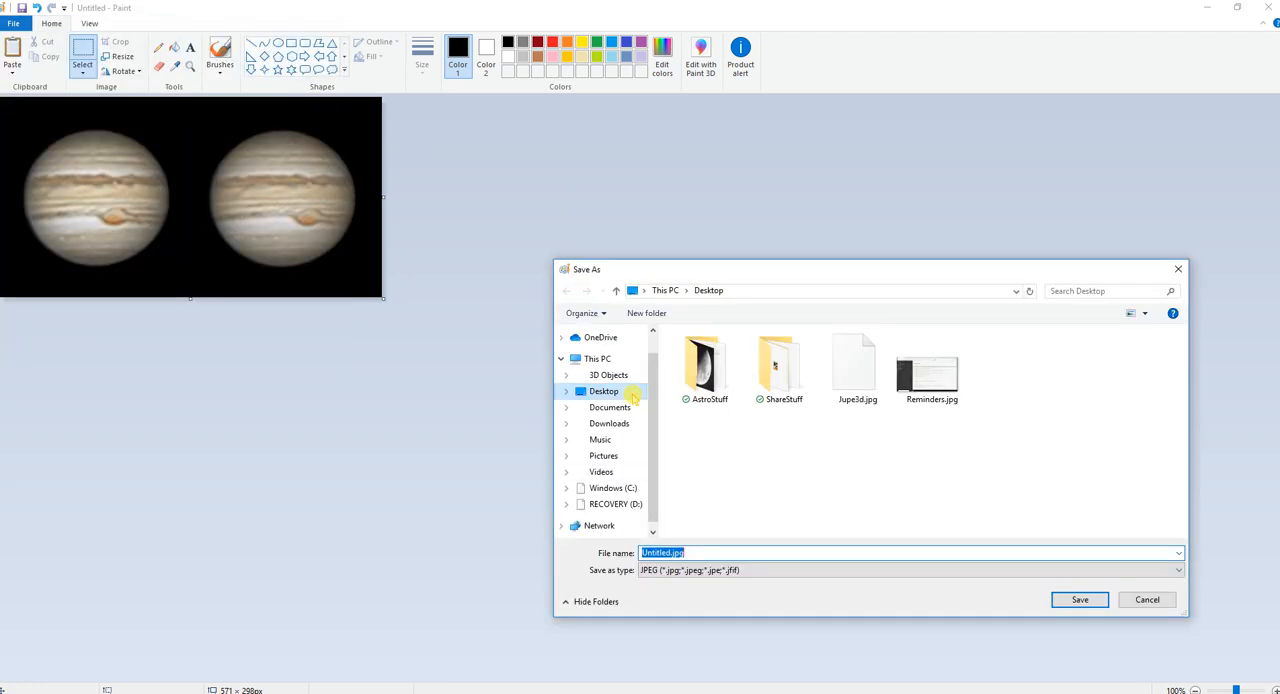
click(855, 385)
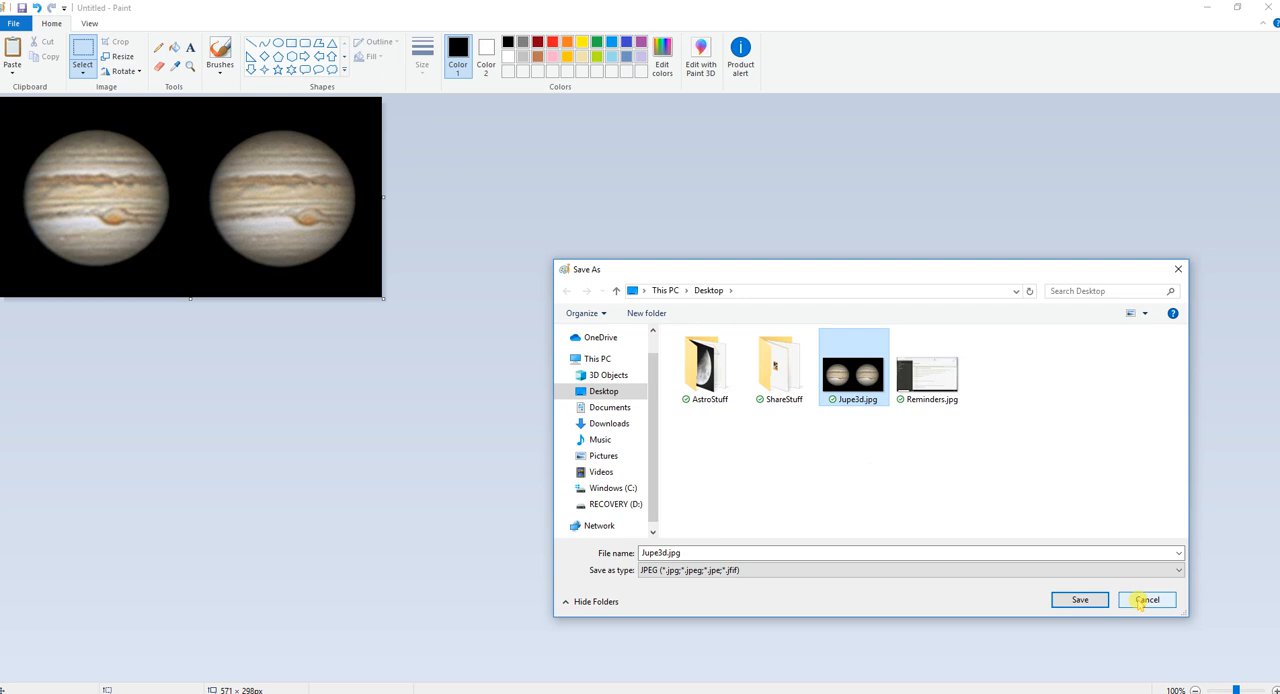
click(1104, 600)
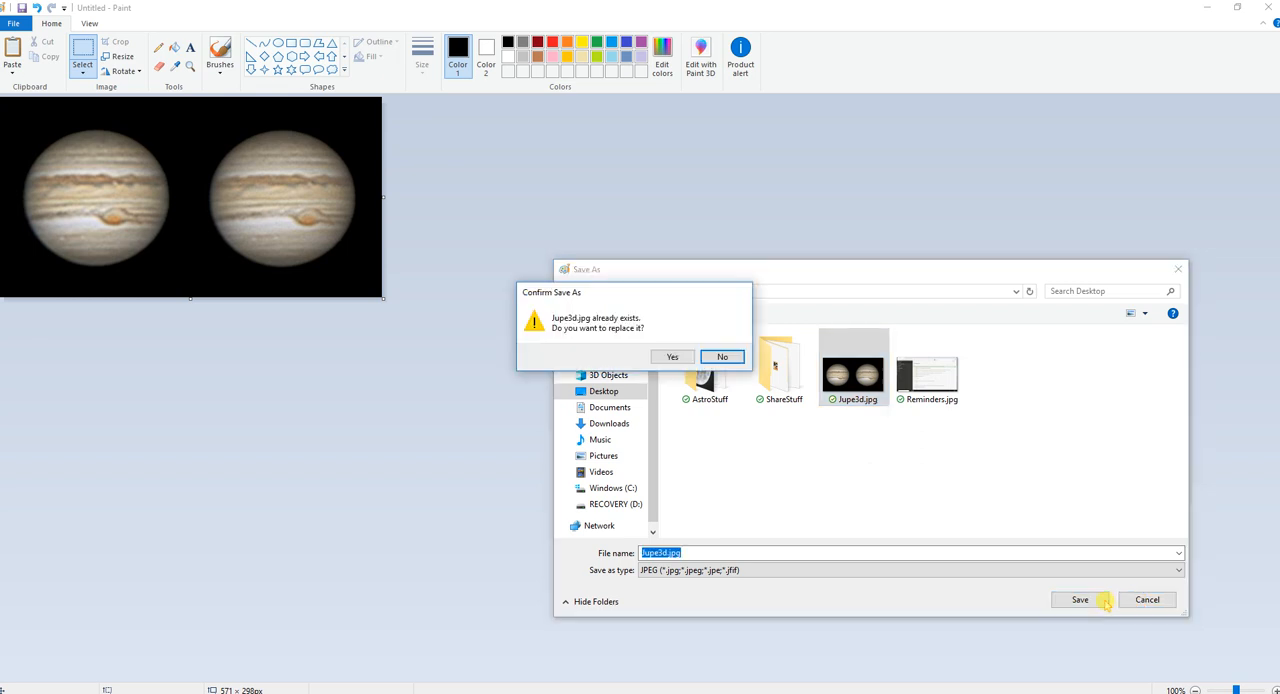
click(670, 357)
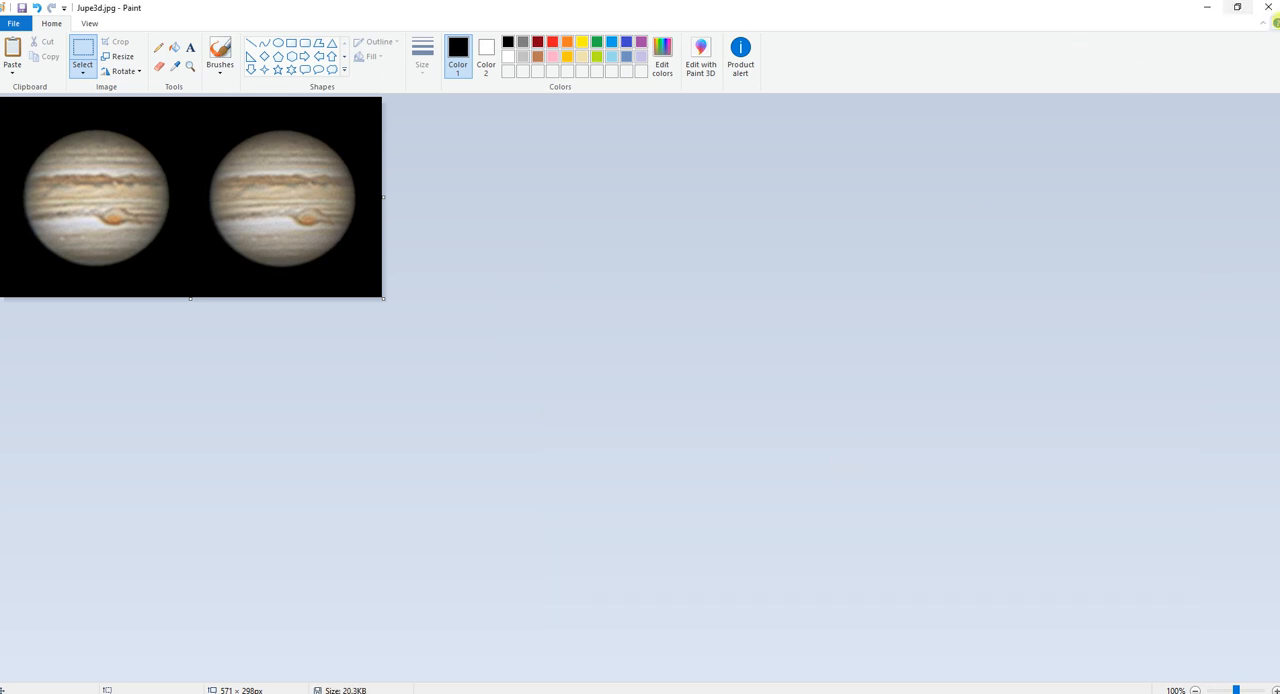
Clear the desktop by closing Paint, minimizing the browser and closing the 2019-06 folder window.
click(1268, 7)
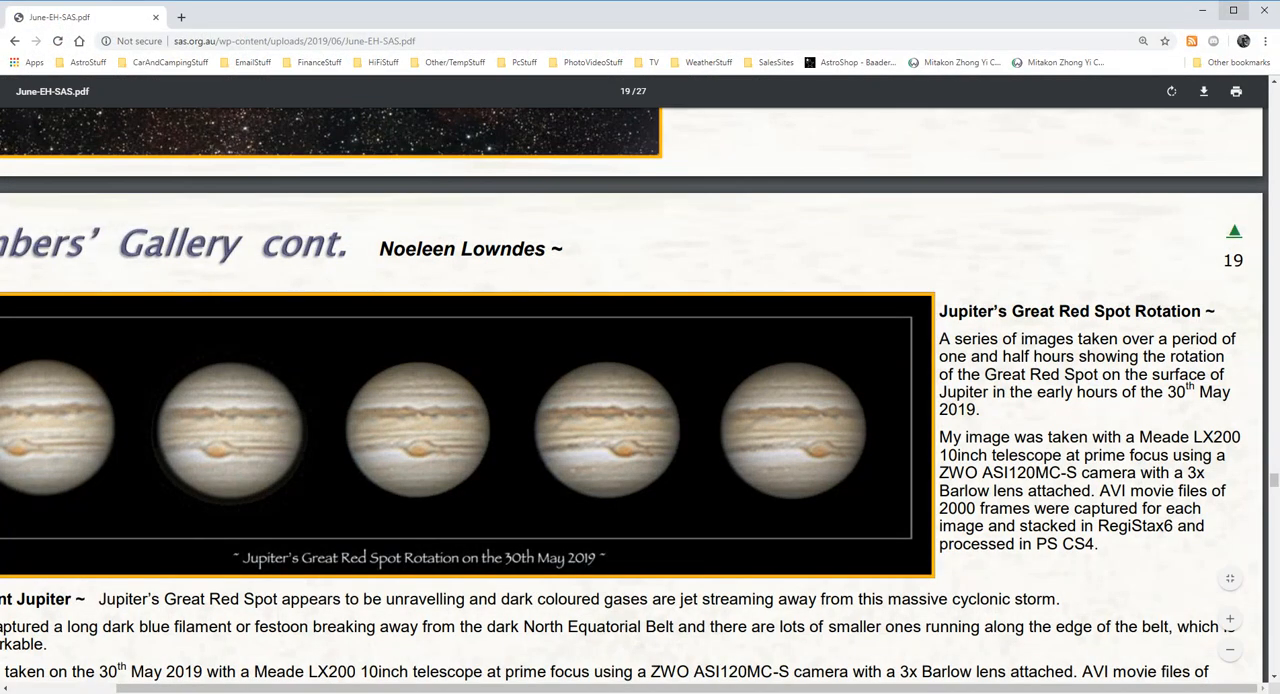
click(1201, 11)
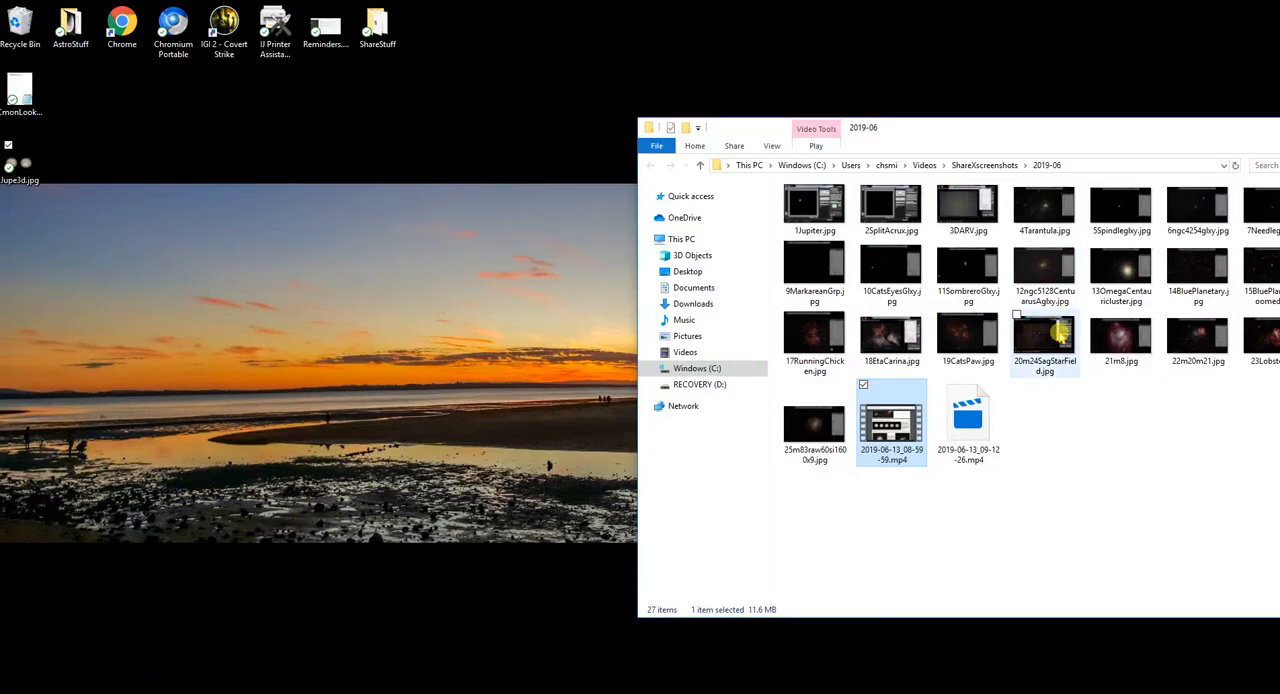
drag(1066, 133, 814, 140)
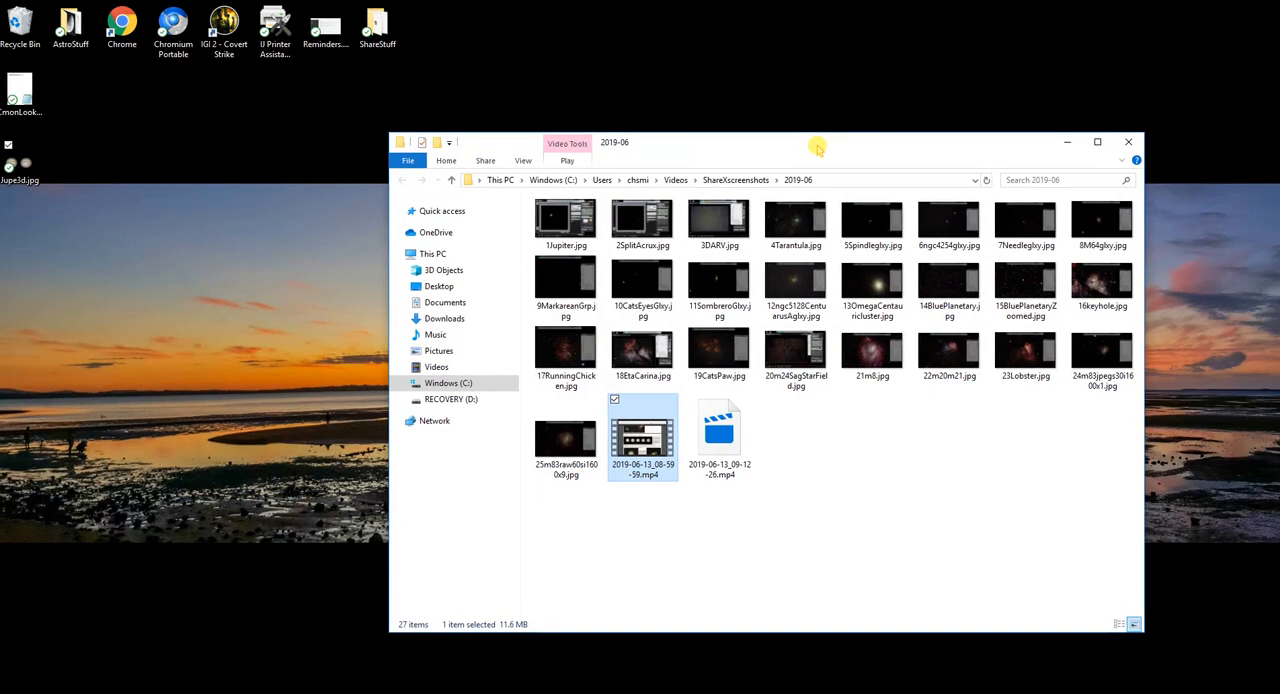
click(1128, 140)
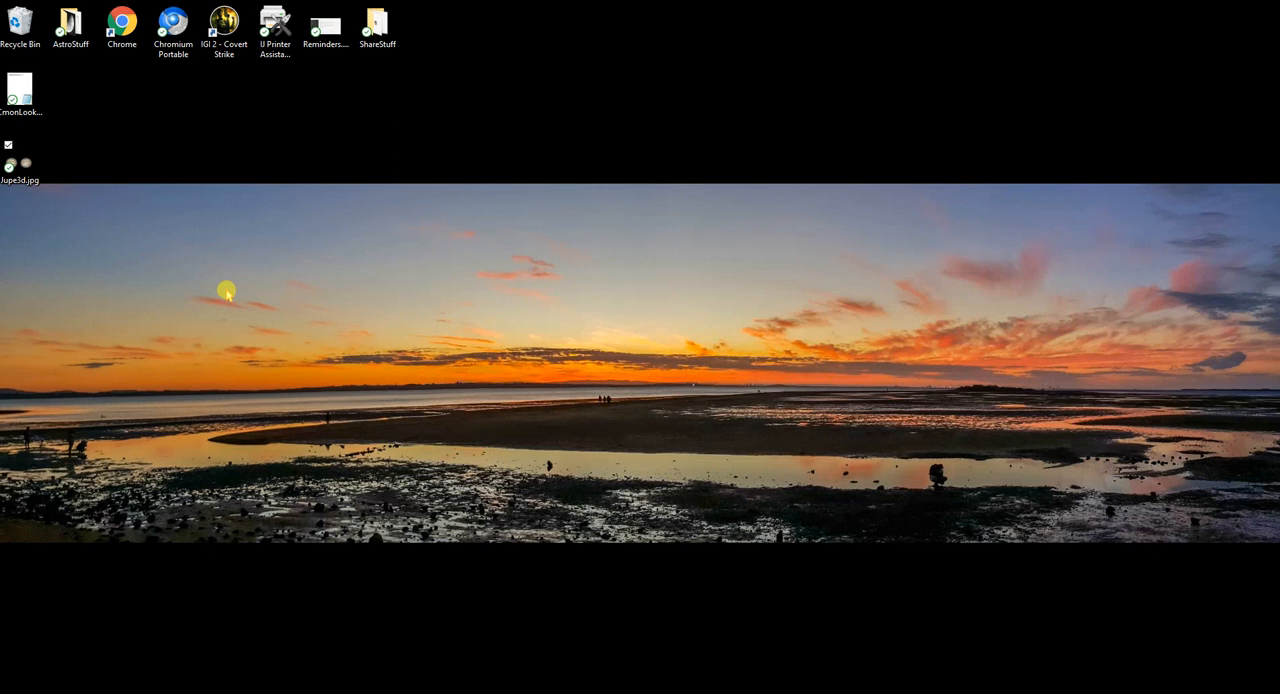
Open Jupe3d.jpg from the desktop in Photos and view the two Jupiters side by side.
double_click(30, 170)
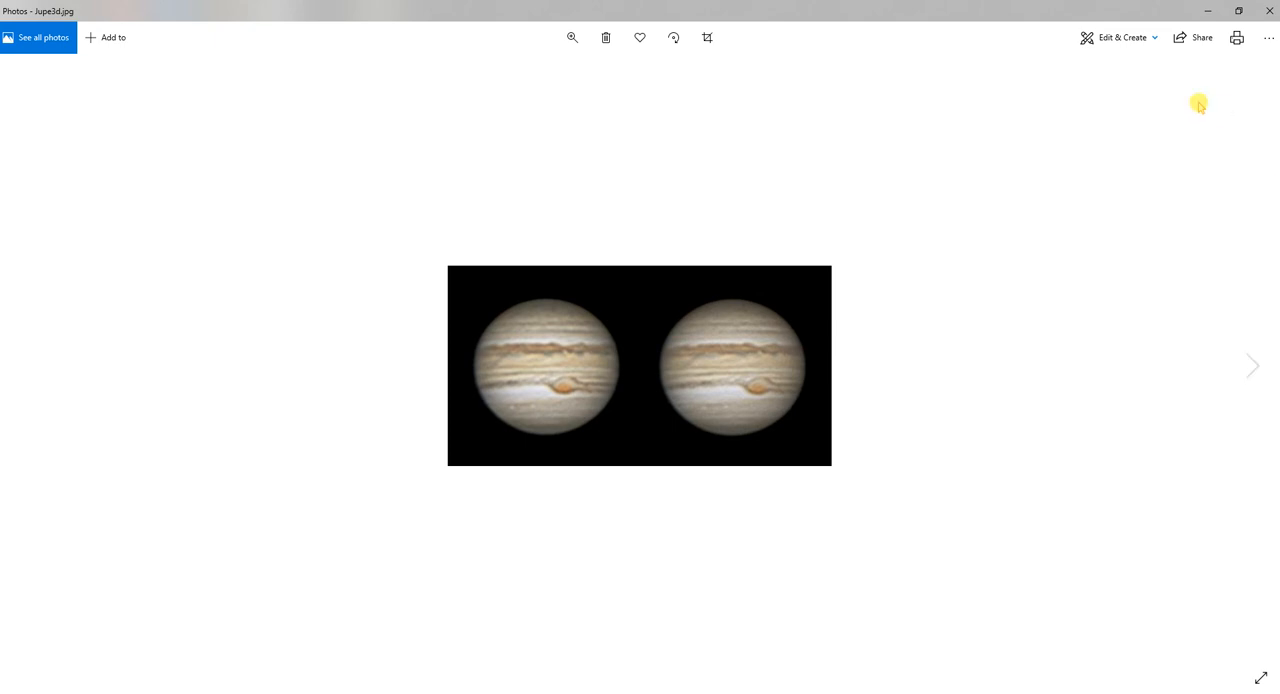
click(640, 386)
click(570, 373)
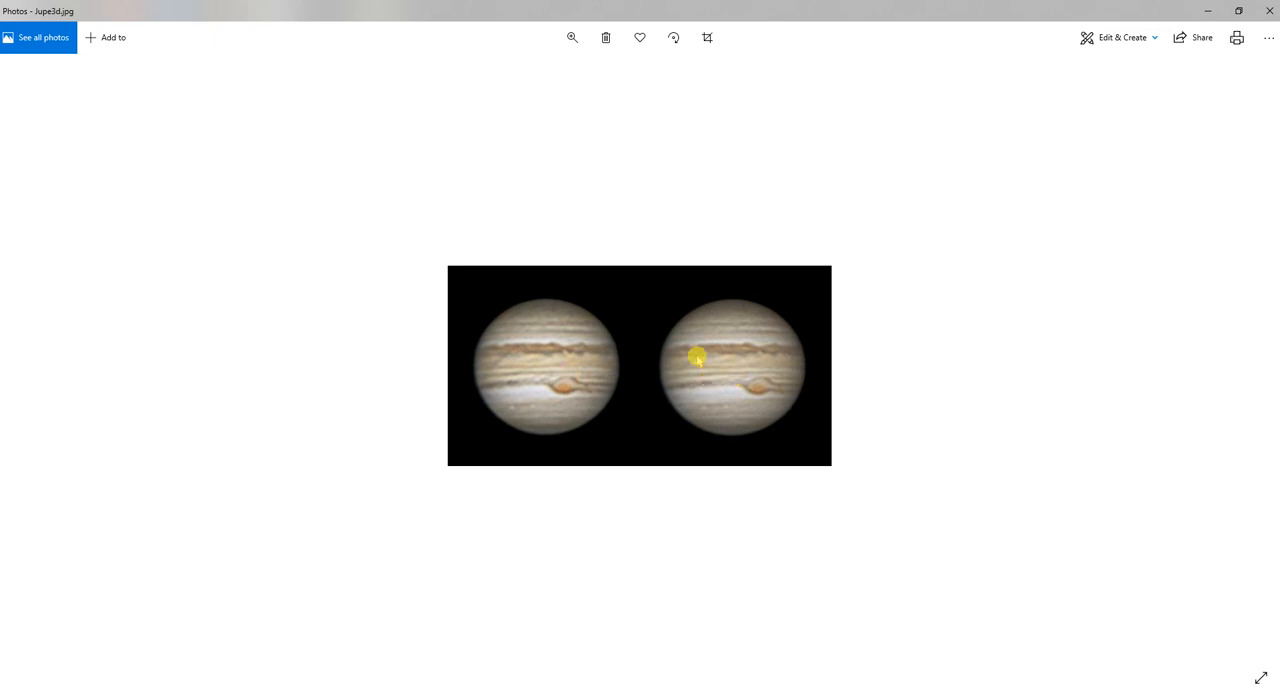